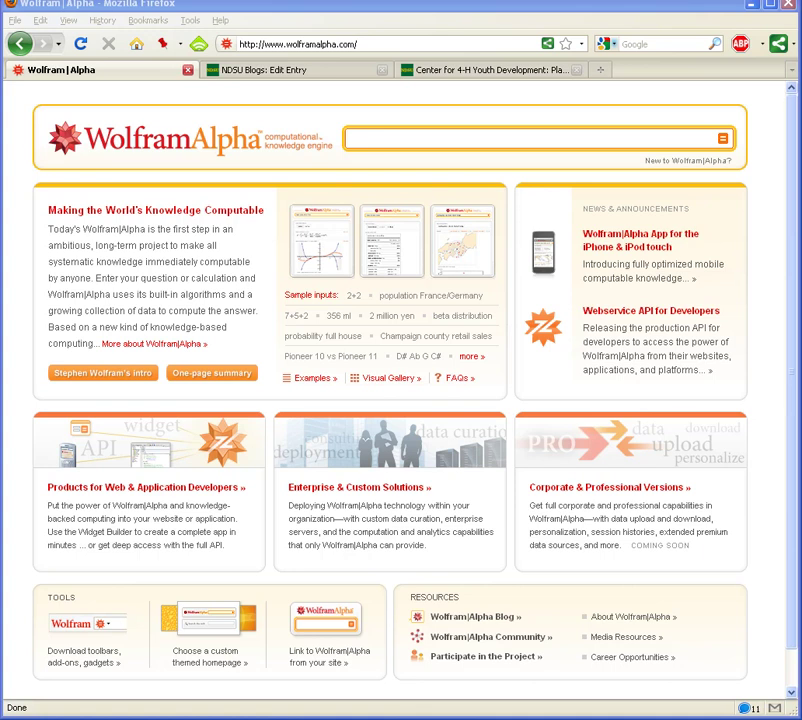
# Compute 7*19-8 in Wolfram|Alpha, getting the result 125.
pyautogui.click(403, 138)
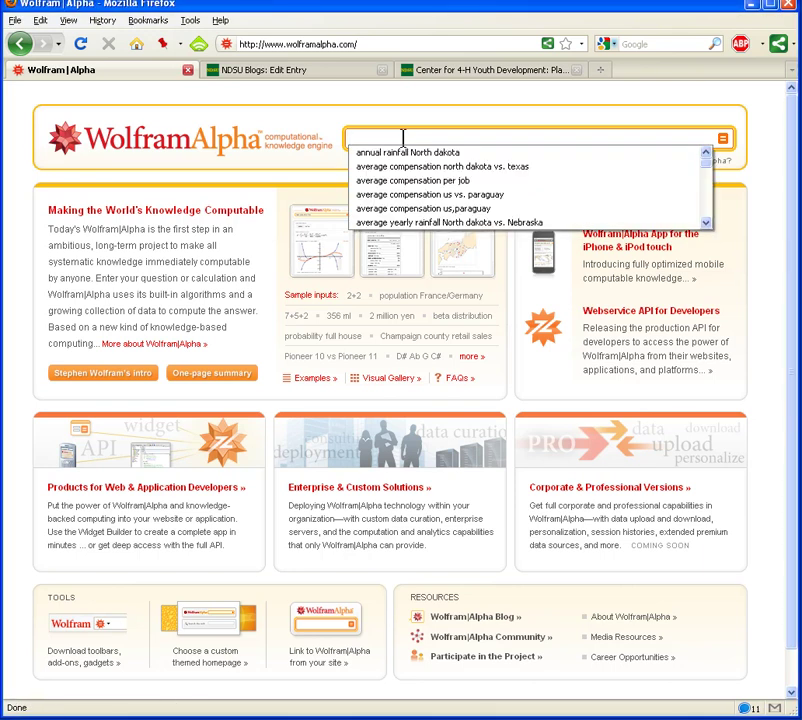
pyautogui.write('7*19-8')
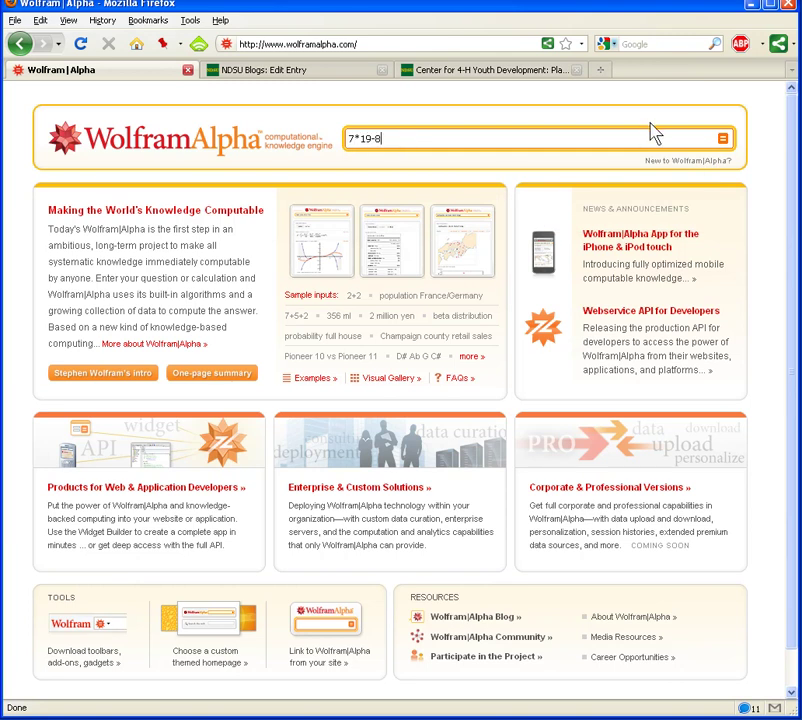
pyautogui.click(723, 143)
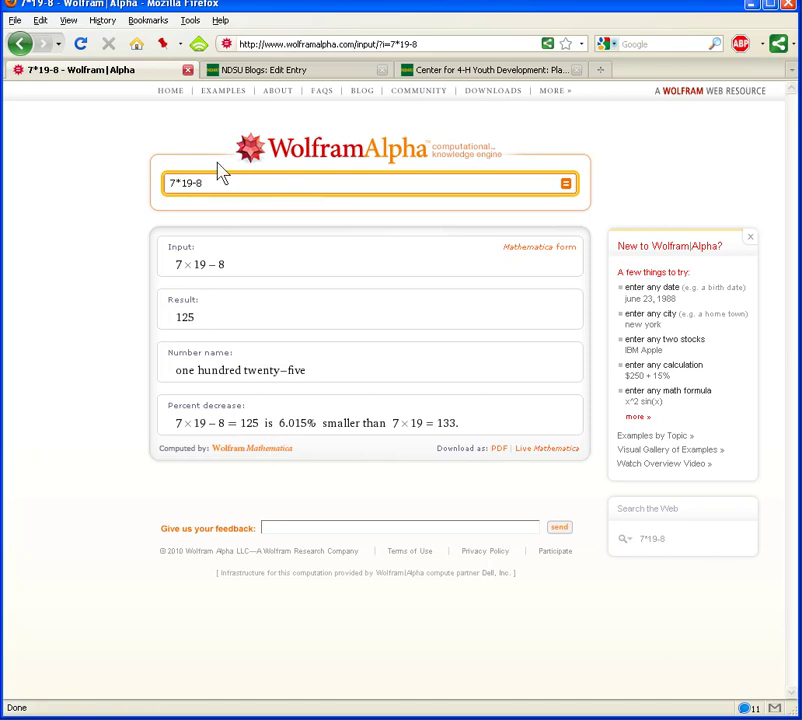
# Replace the previous query with 'feeder cattle futures' and run the search.
pyautogui.moveTo(208, 183); pyautogui.dragTo(162, 185)
pyautogui.write('f')
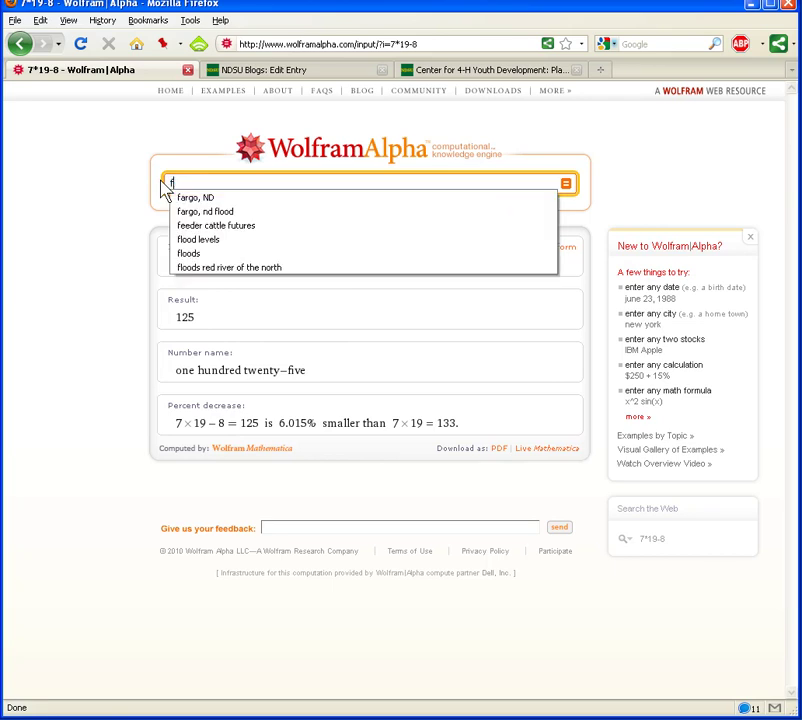
pyautogui.write('eeder')
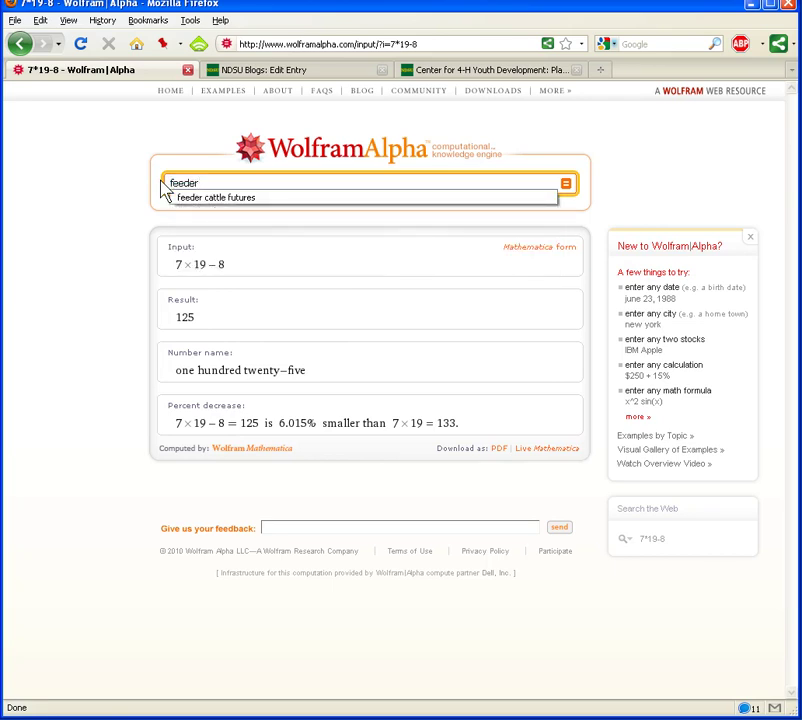
pyautogui.write(' cattle futures')
pyautogui.press('Return')
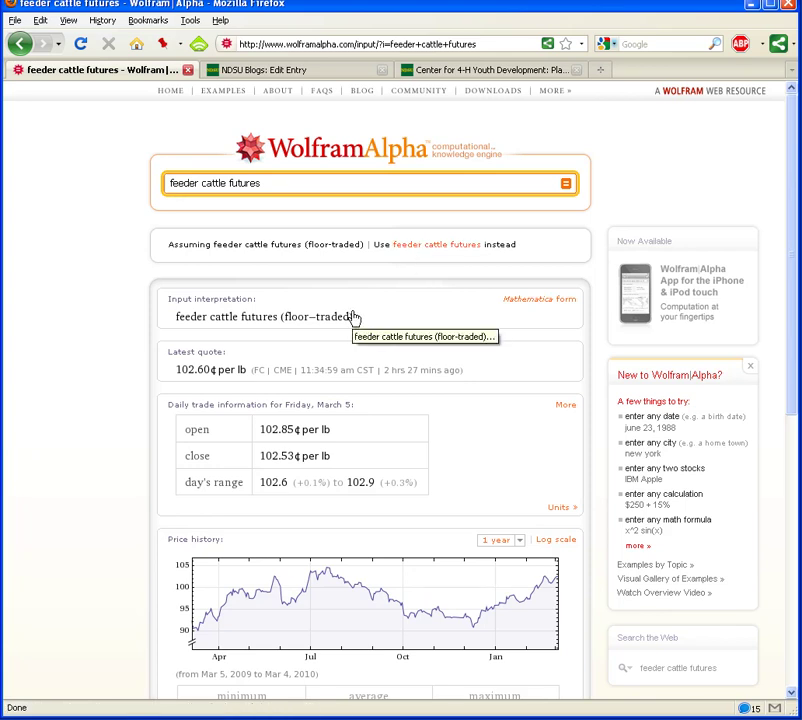
# Look over the feeder cattle futures results and expand the Daily trade information pod.
pyautogui.scroll(-1, 352, 318)
pyautogui.scroll(-1, 352, 318)
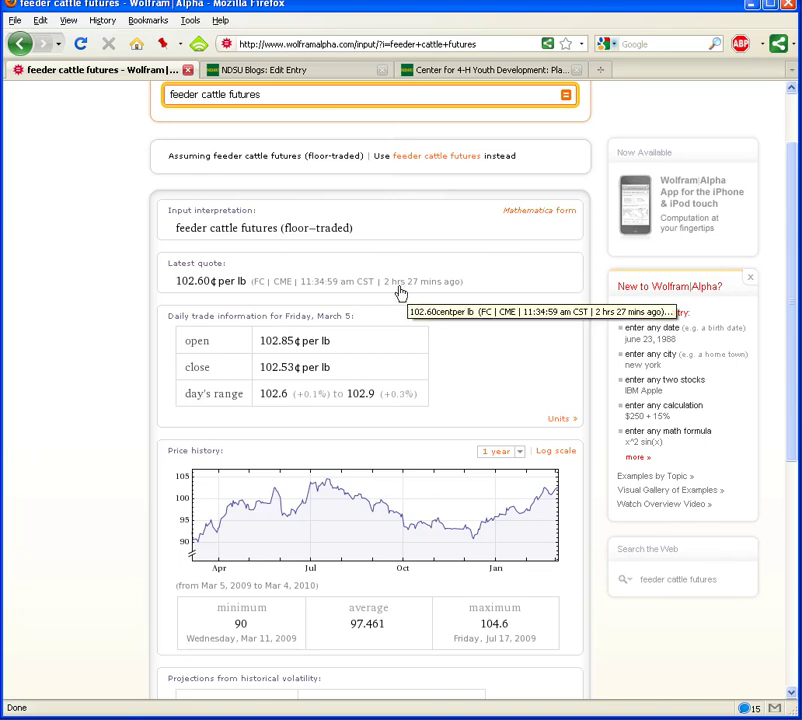
pyautogui.scroll(-1, 377, 345)
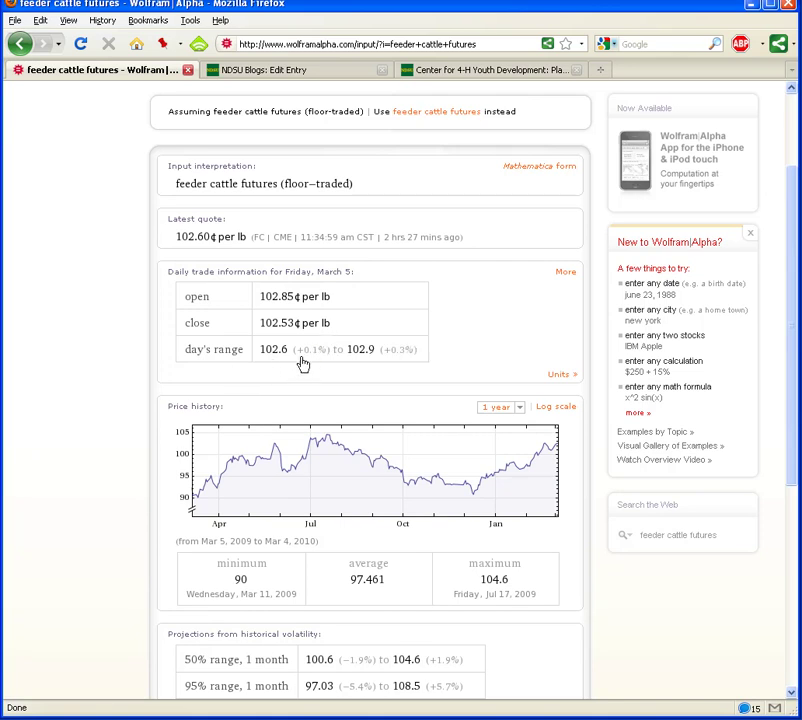
pyautogui.click(566, 272)
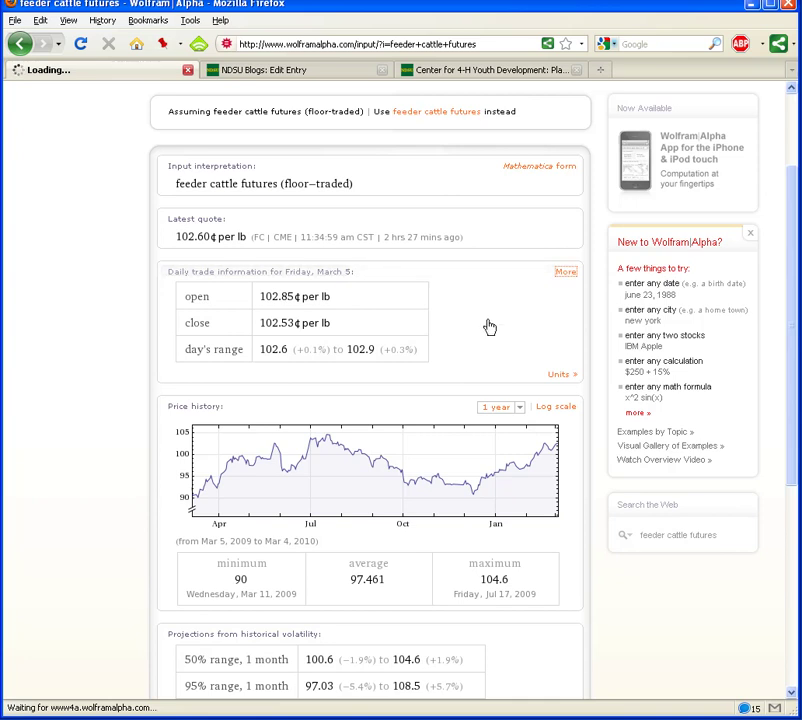
# Scroll down to the feeder cattle price history and open its 1 year range dropdown.
pyautogui.scroll(-1, 490, 327)
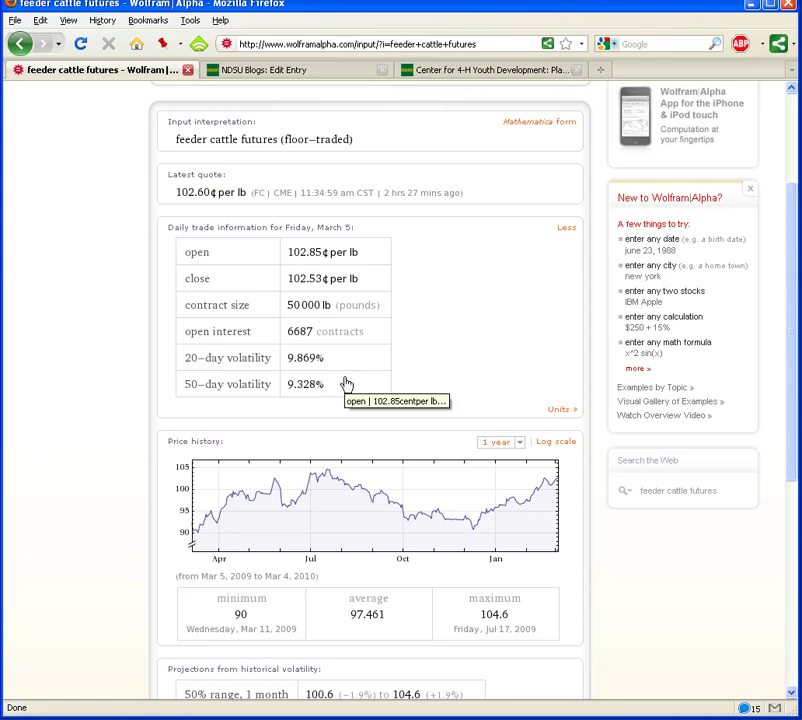
pyautogui.scroll(-3, 348, 379)
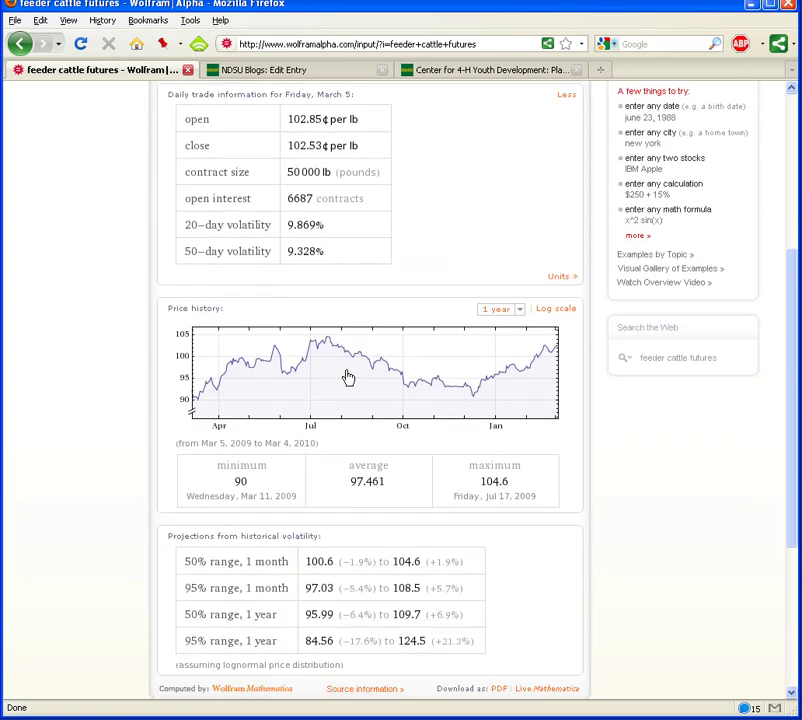
pyautogui.scroll(-1, 348, 377)
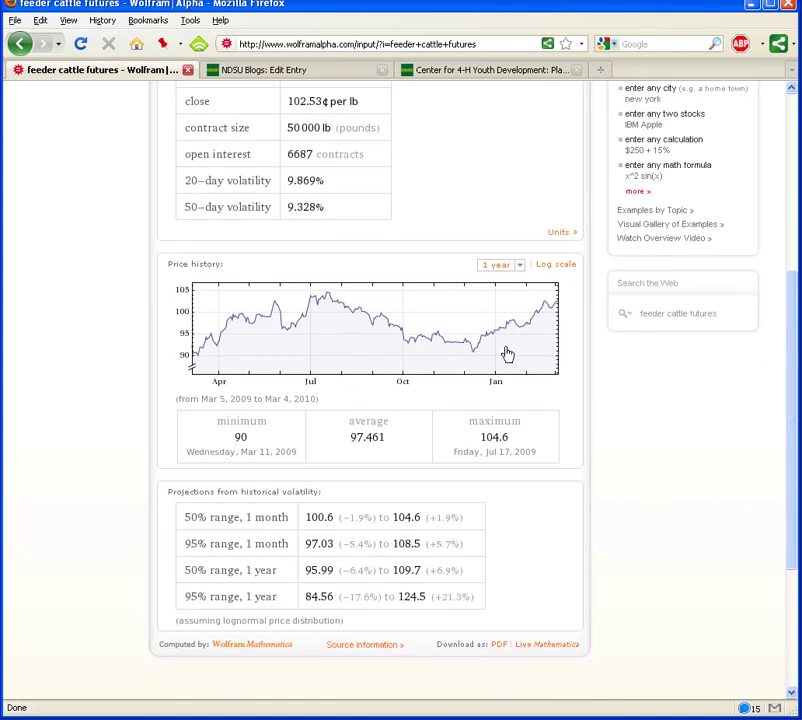
pyautogui.click(519, 265)
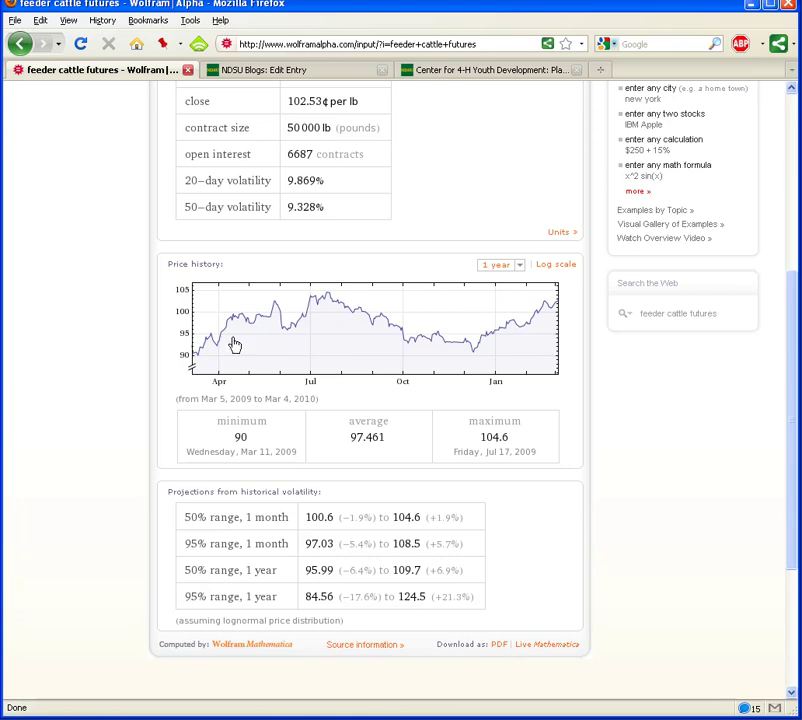
pyautogui.click(316, 363)
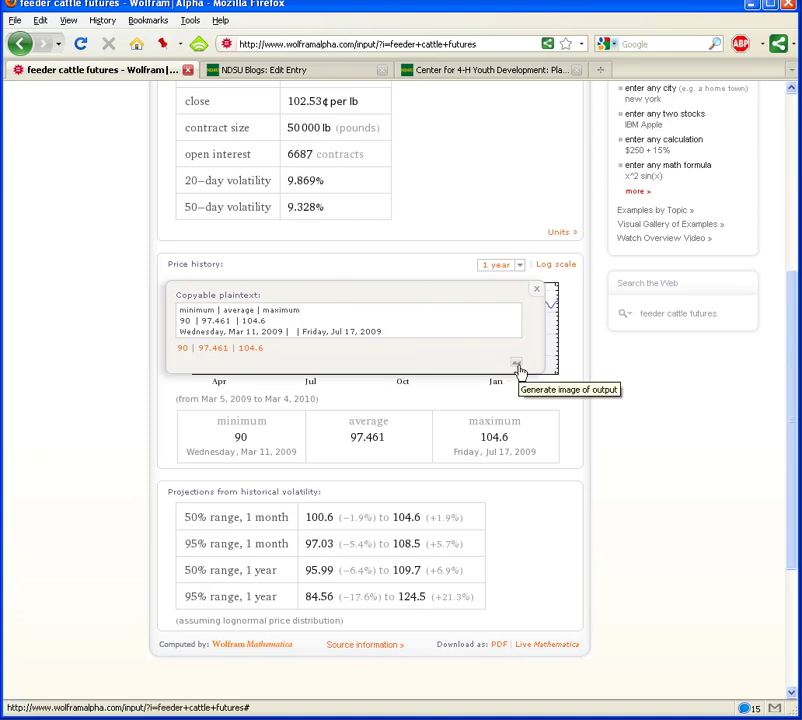
pyautogui.click(536, 289)
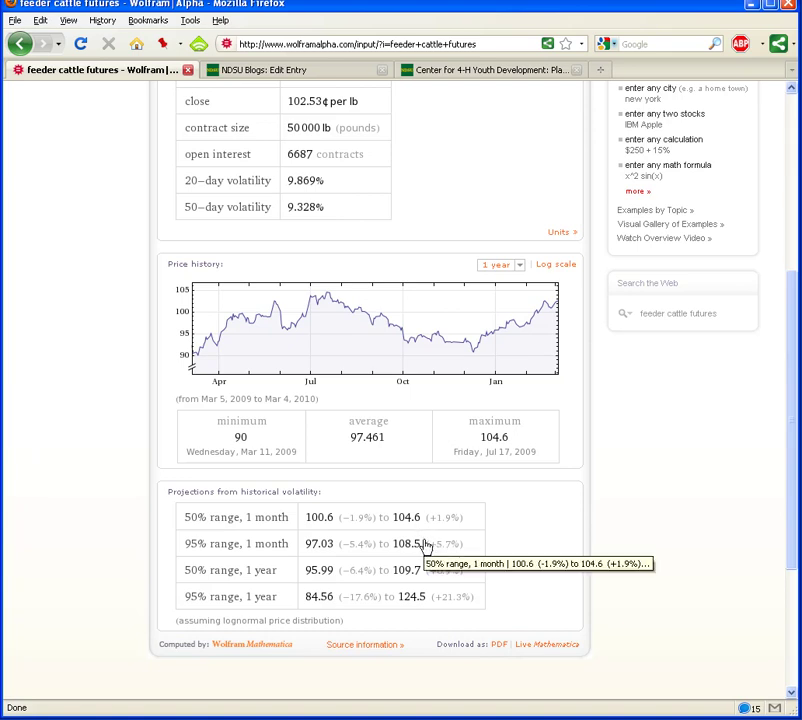
pyautogui.scroll(6, 425, 545)
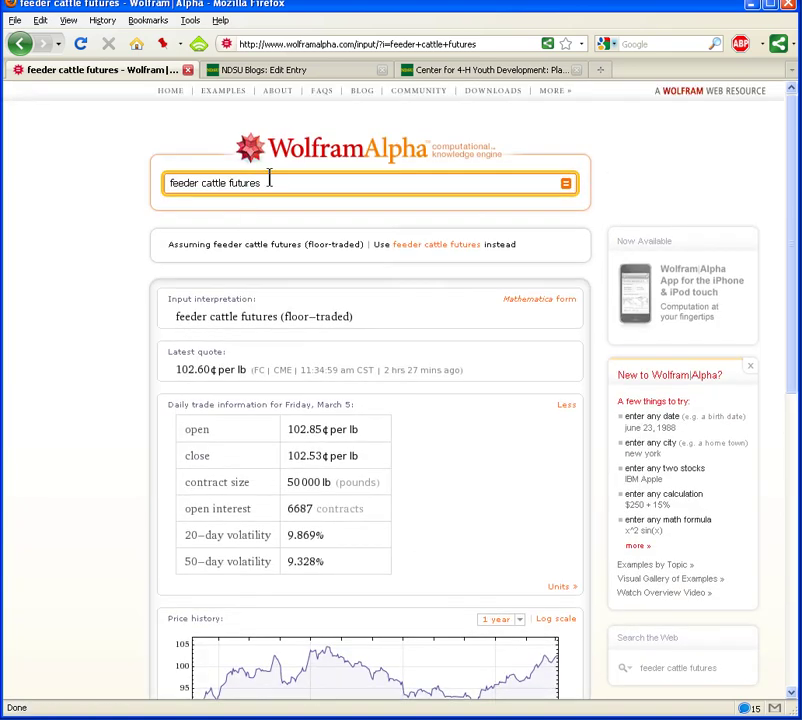
# Replace the query with 'fargo, nd' and run the search.
pyautogui.moveTo(269, 181); pyautogui.dragTo(150, 176)
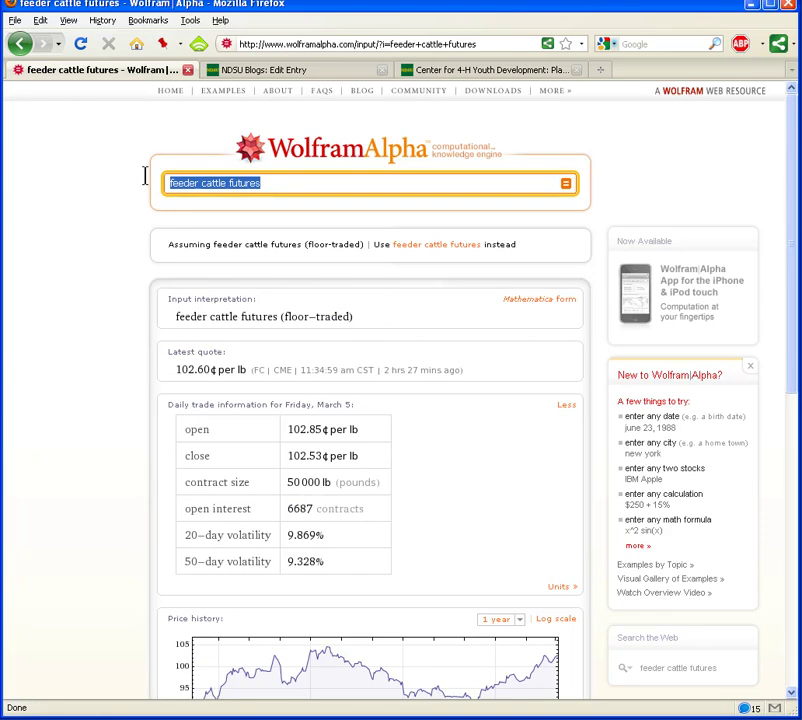
pyautogui.write('fargo, n')
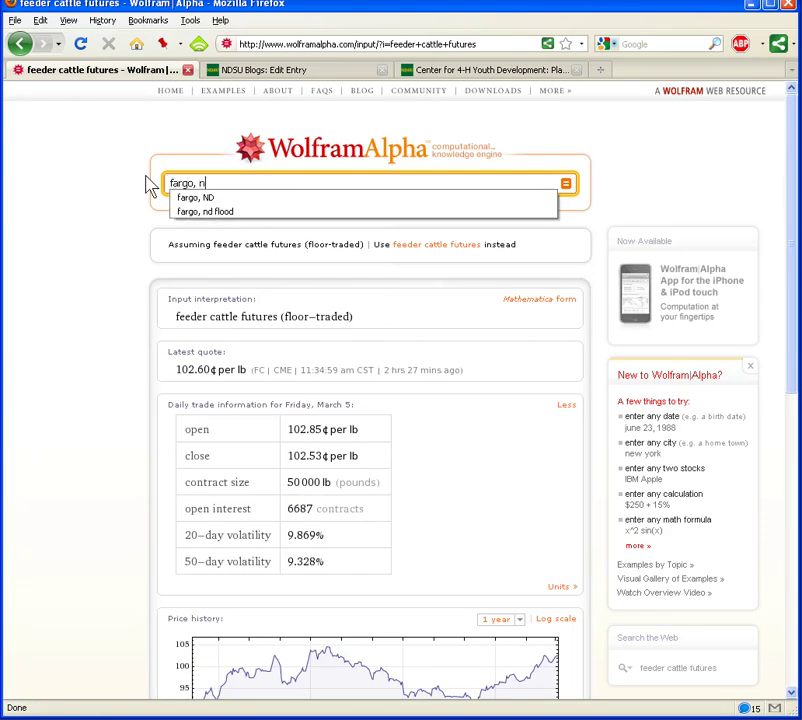
pyautogui.write('d')
pyautogui.press('Return')
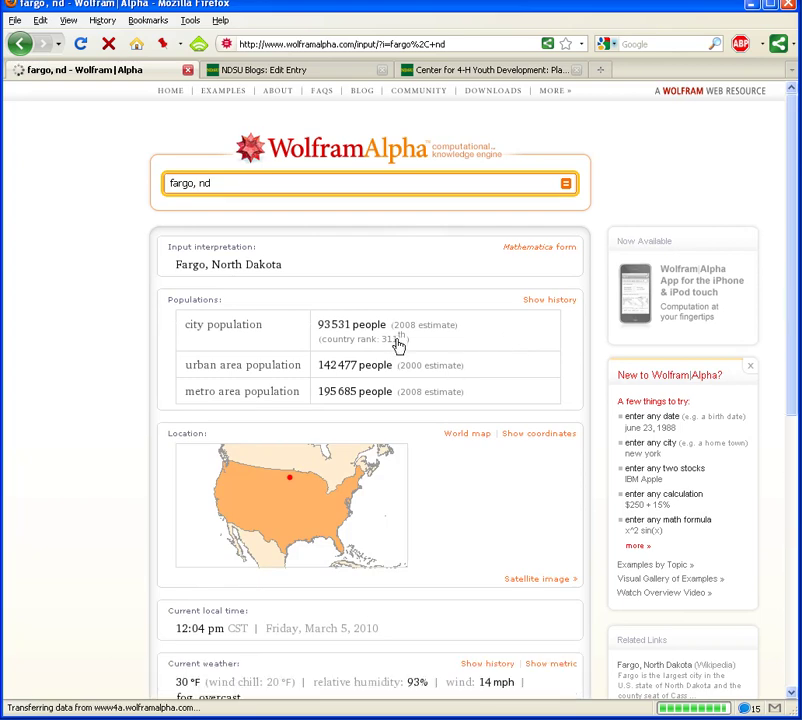
# Open Fargo's satellite image in a new tab, then reveal its coordinates.
pyautogui.scroll(-1, 419, 503)
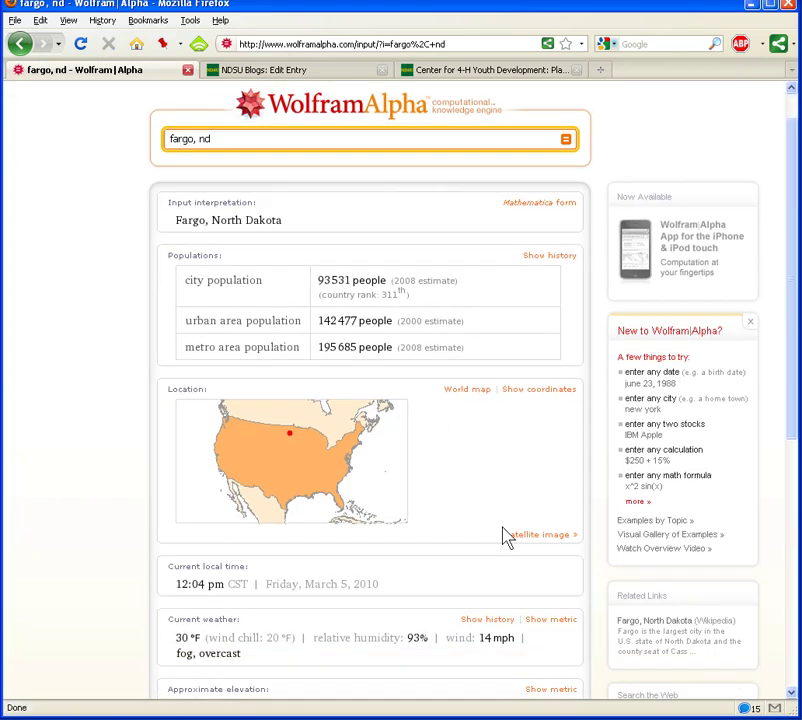
pyautogui.click(538, 541)
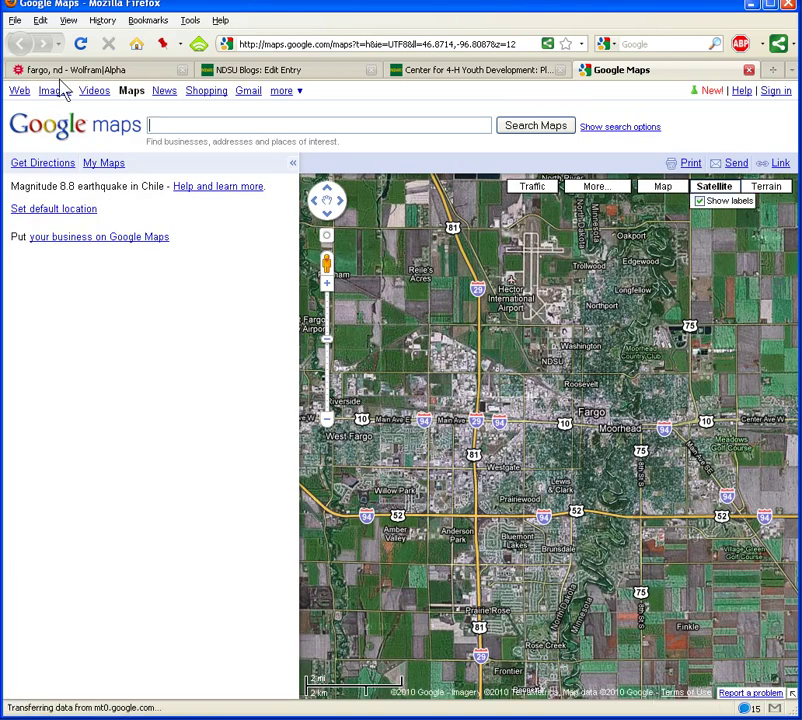
pyautogui.click(63, 70)
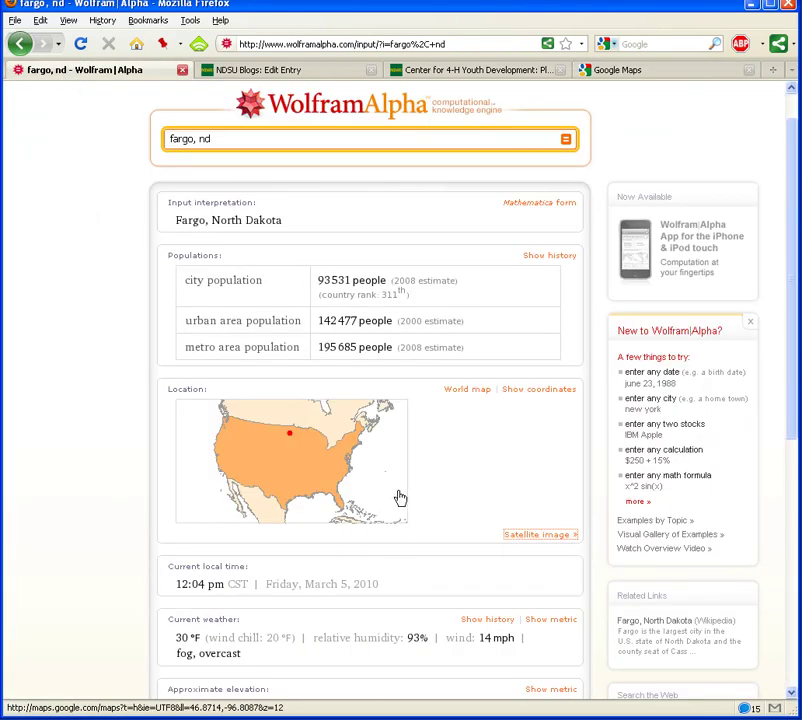
pyautogui.click(541, 391)
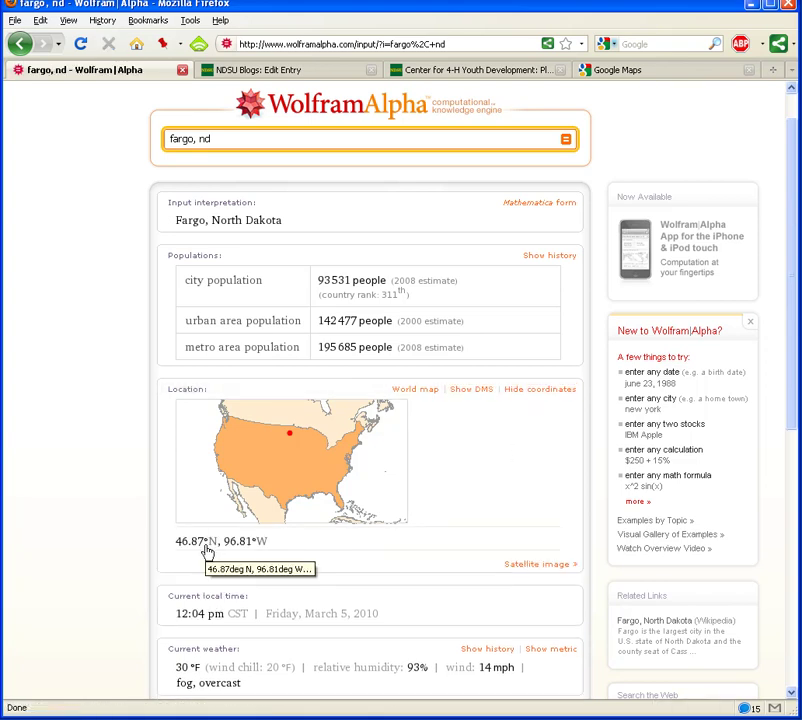
# Scroll through the Fargo results and replace the query text with 'helo'.
pyautogui.scroll(-5, 383, 503)
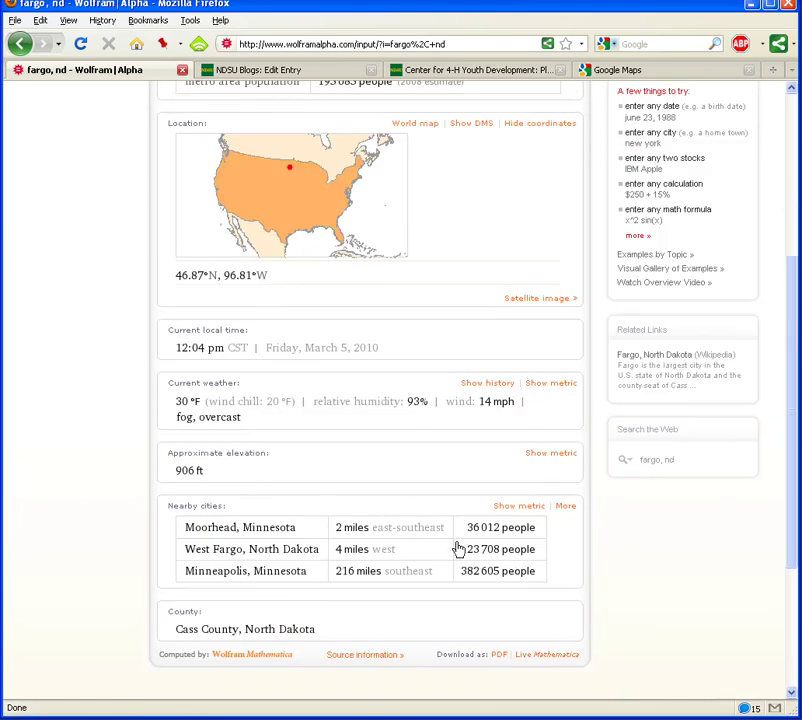
pyautogui.scroll(6, 433, 553)
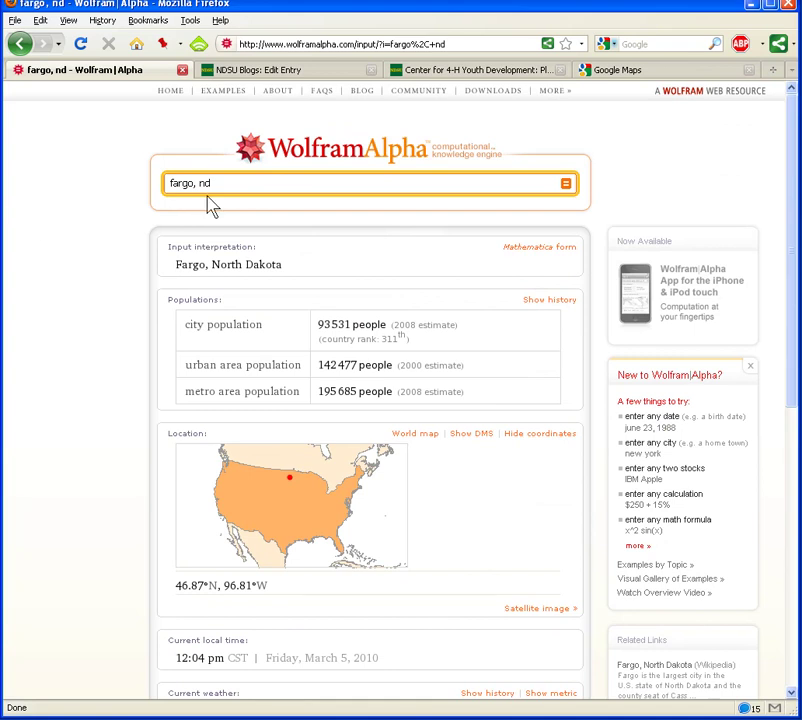
pyautogui.moveTo(230, 184); pyautogui.dragTo(156, 183)
pyautogui.write('helo')
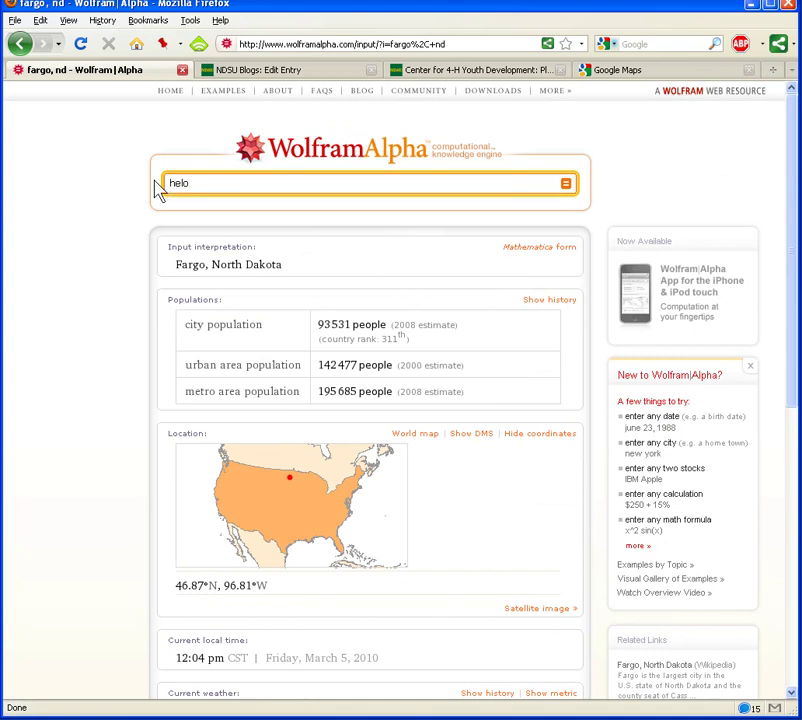